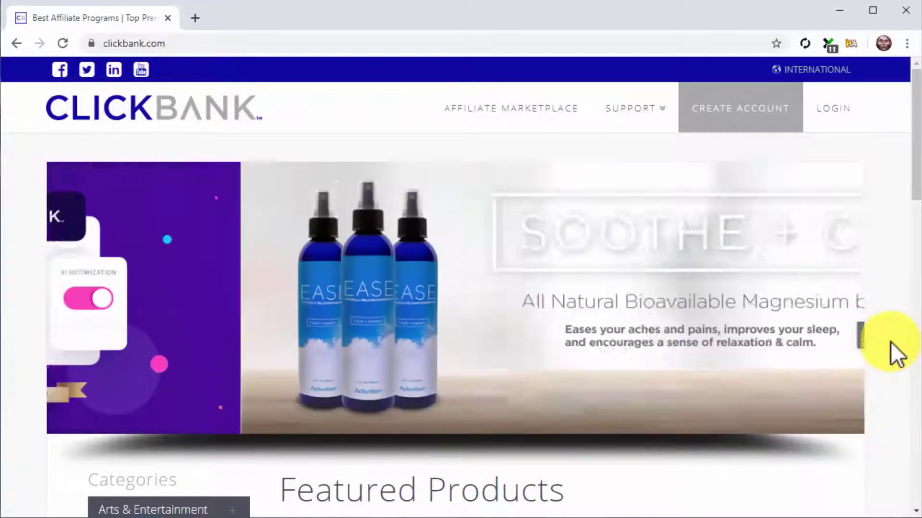
# Step: Open ClickBank's Affiliate Marketplace and list all products with Find Products
pyautogui.scroll(-1, 900, 328)
pyautogui.scroll(-3, 901, 329)
pyautogui.scroll(-2, 901, 329)
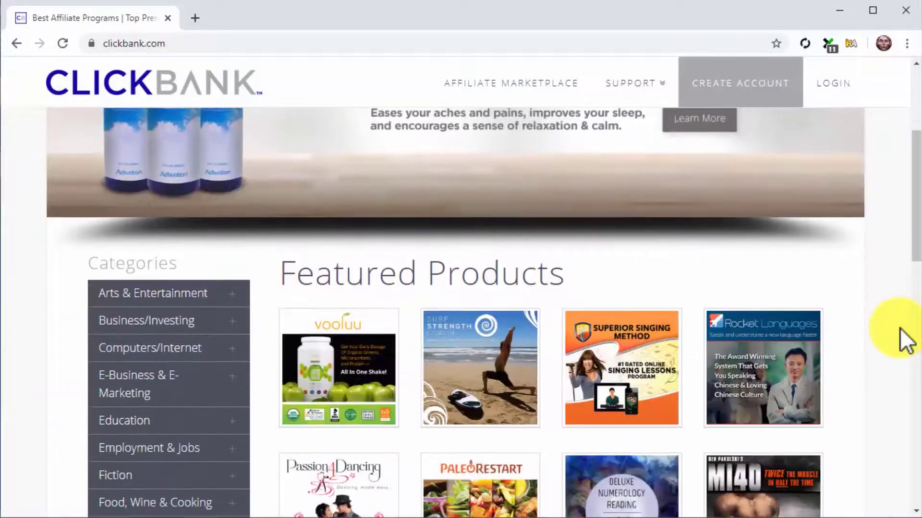
pyautogui.scroll(-1, 900, 328)
pyautogui.scroll(-2, 901, 329)
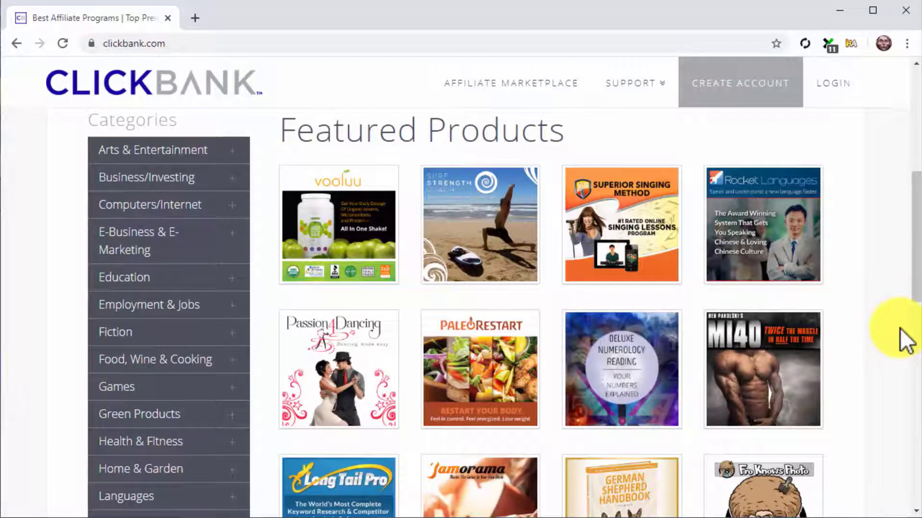
pyautogui.scroll(2, 900, 336)
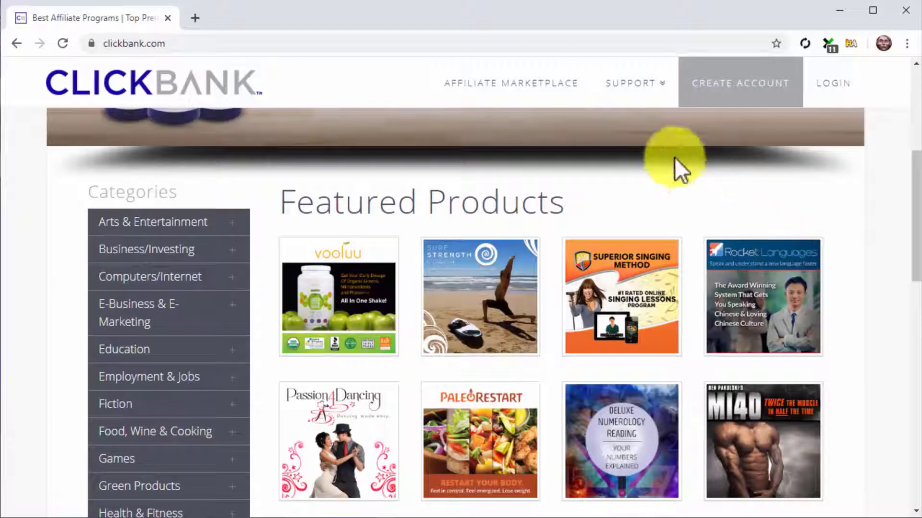
pyautogui.click(561, 92)
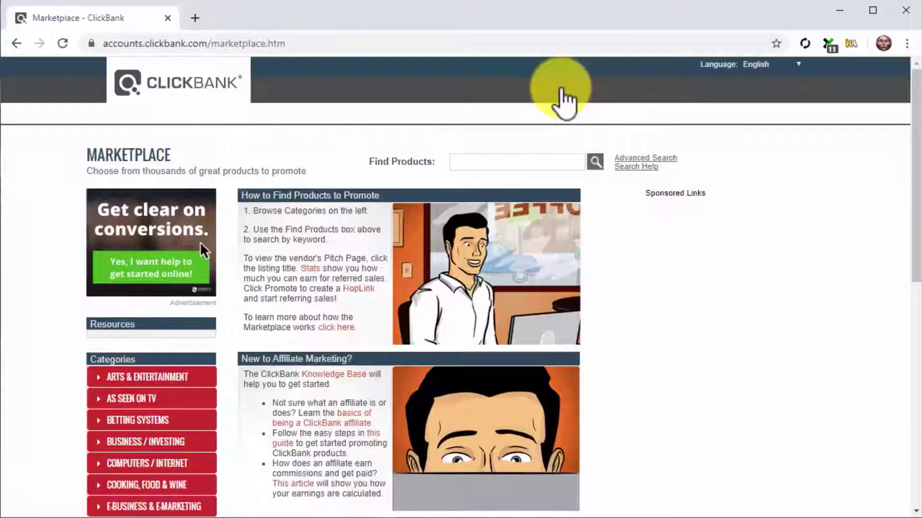
pyautogui.click(596, 164)
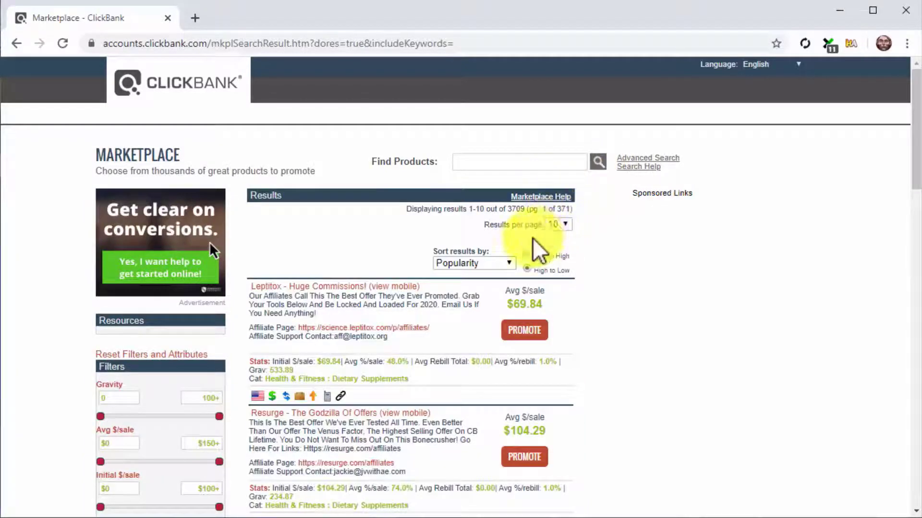
# Step: Sort the marketplace results by Gravity and scroll through the ranked products
pyautogui.click(504, 264)
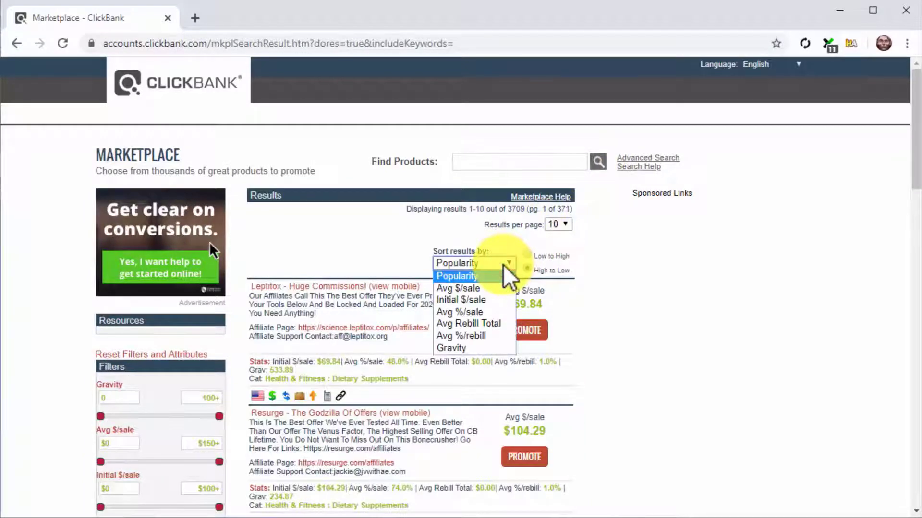
pyautogui.click(499, 348)
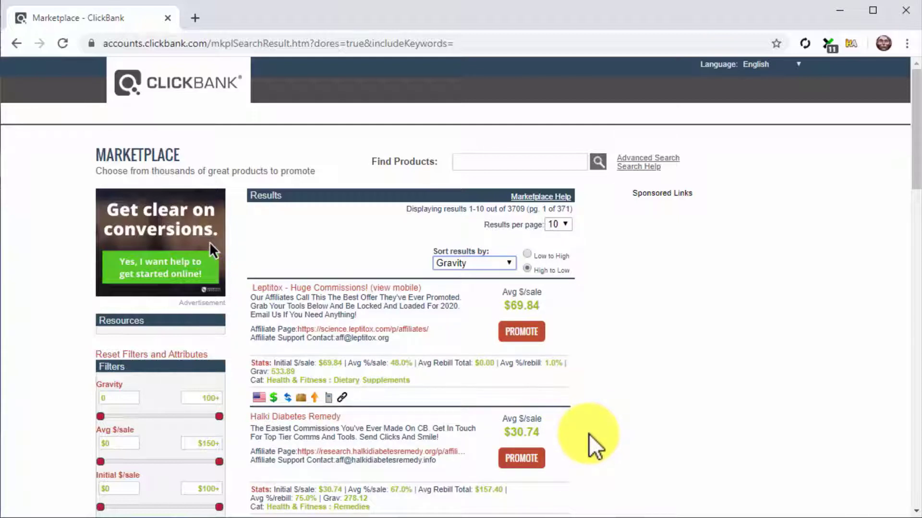
pyautogui.scroll(-2, 589, 435)
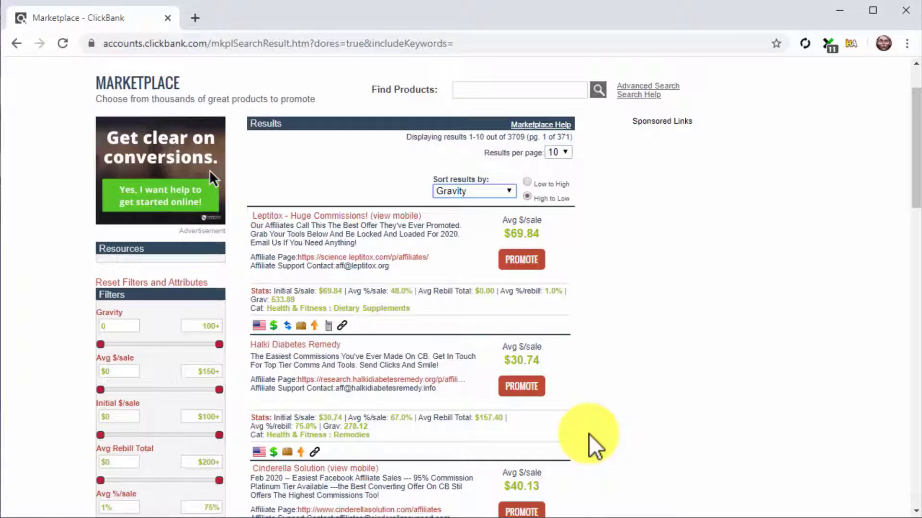
pyautogui.scroll(-1, 588, 434)
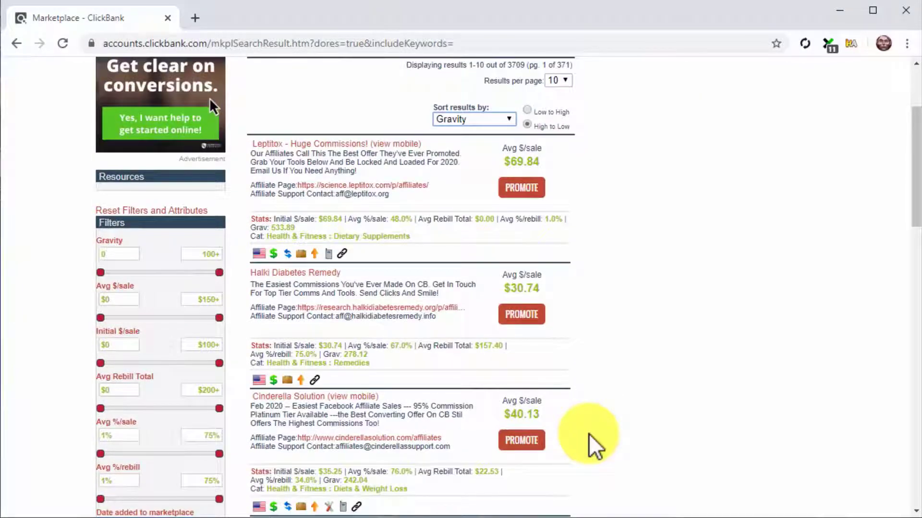
pyautogui.scroll(-1, 589, 435)
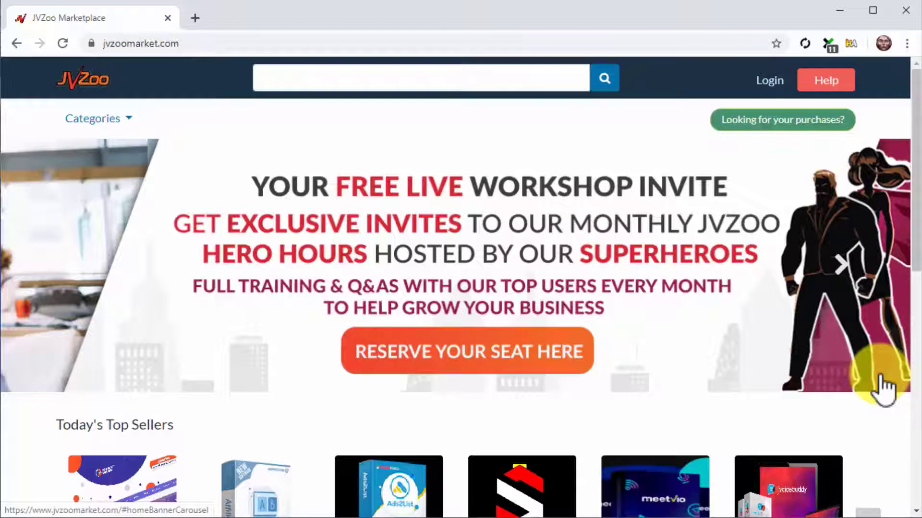
# Step: Scroll through JVZoo's Today's Top Sellers and Top Categories
pyautogui.scroll(-3, 876, 427)
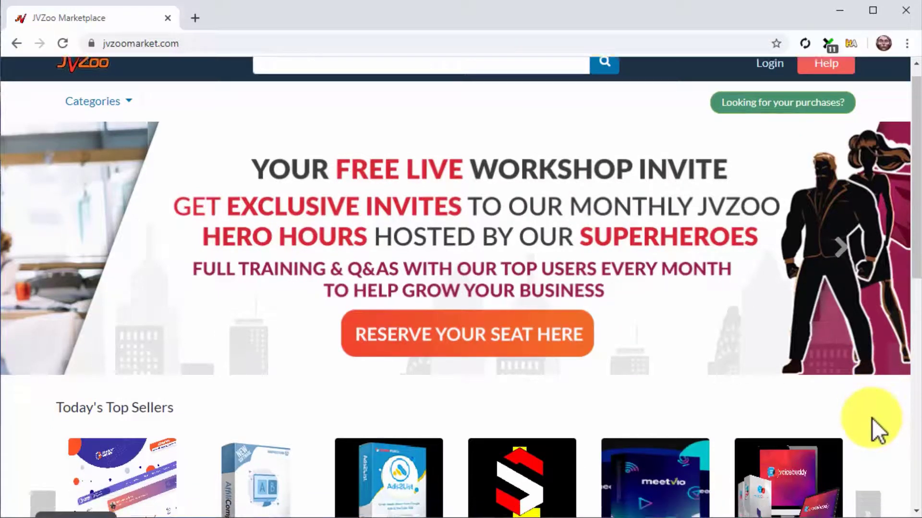
pyautogui.scroll(-2, 872, 419)
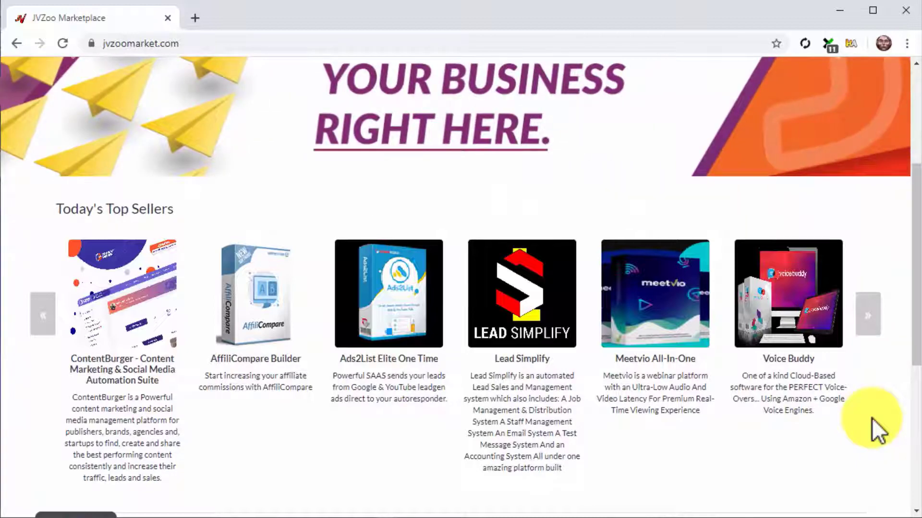
pyautogui.scroll(-2, 872, 419)
pyautogui.scroll(-3, 872, 419)
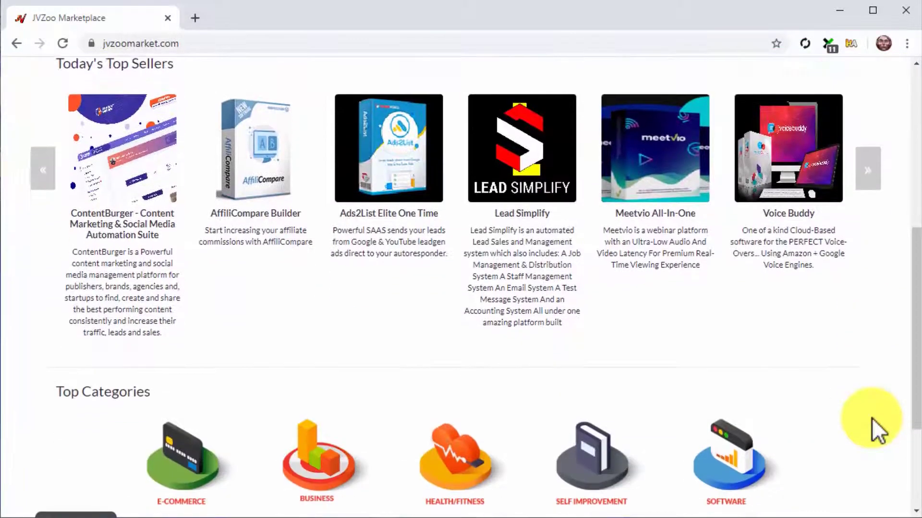
pyautogui.scroll(-2, 872, 418)
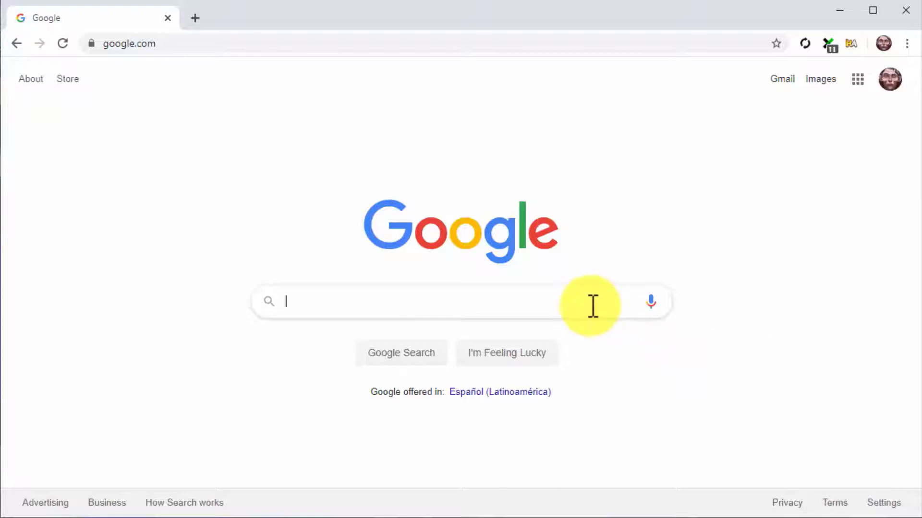
# Step: Enter 'health' in the Google search box
pyautogui.write('he')
pyautogui.write('alth')
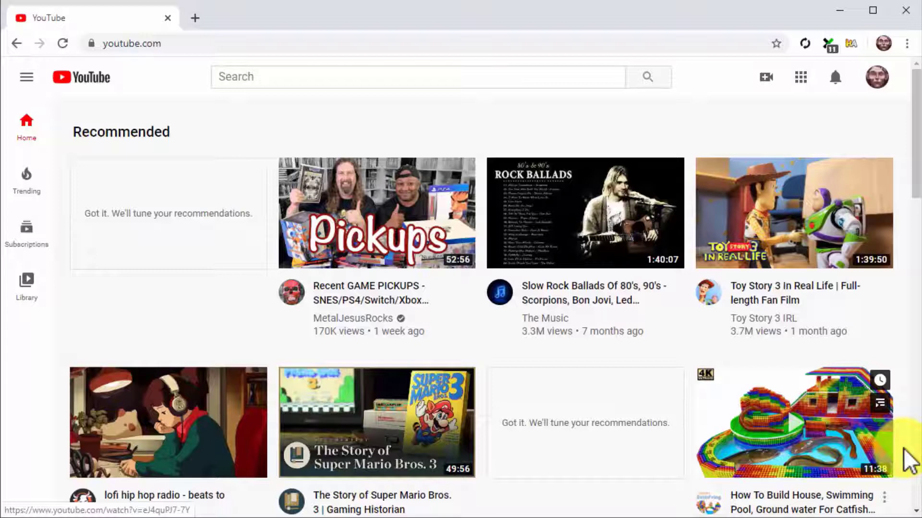
# Step: Type 'health' into the YouTube search bar to see autocomplete suggestions
pyautogui.click(495, 82)
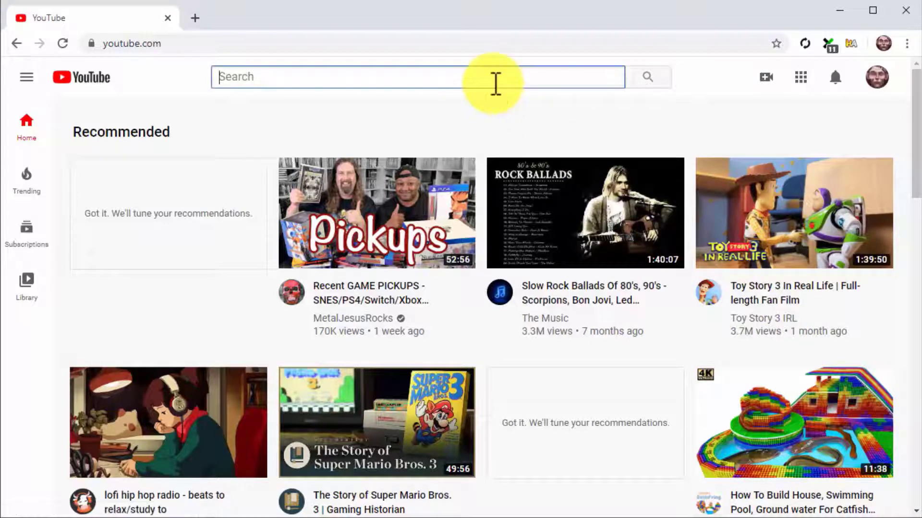
pyautogui.write('he')
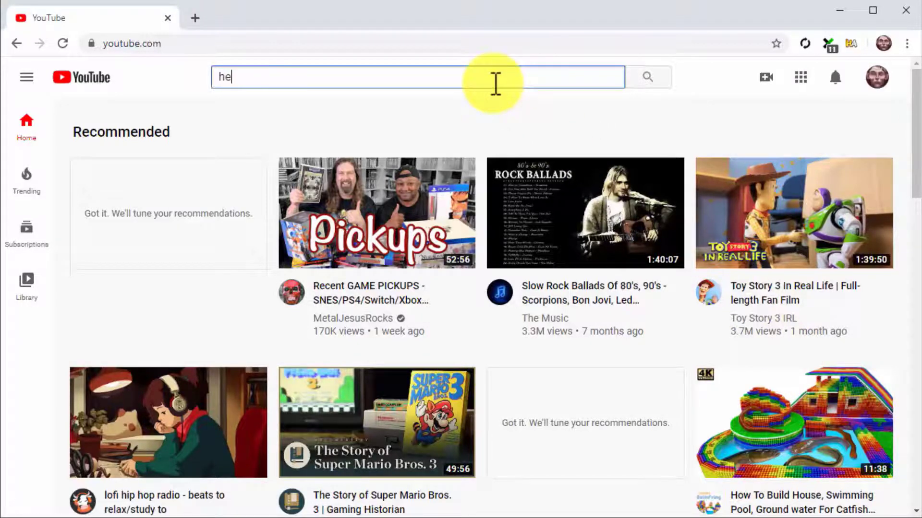
pyautogui.write('alth')
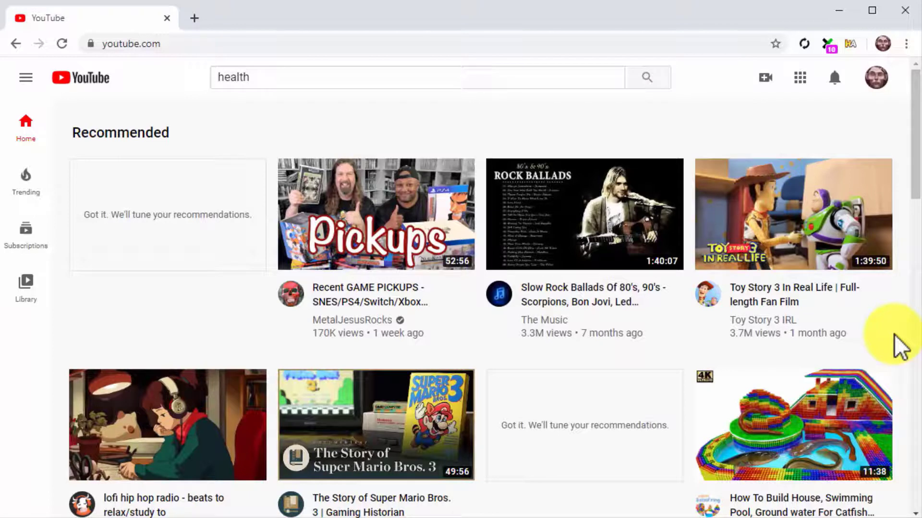
# Step: Start a new channel from account settings and name the brand account 'Diabetes Care Made Easy 2.0'
pyautogui.click(882, 81)
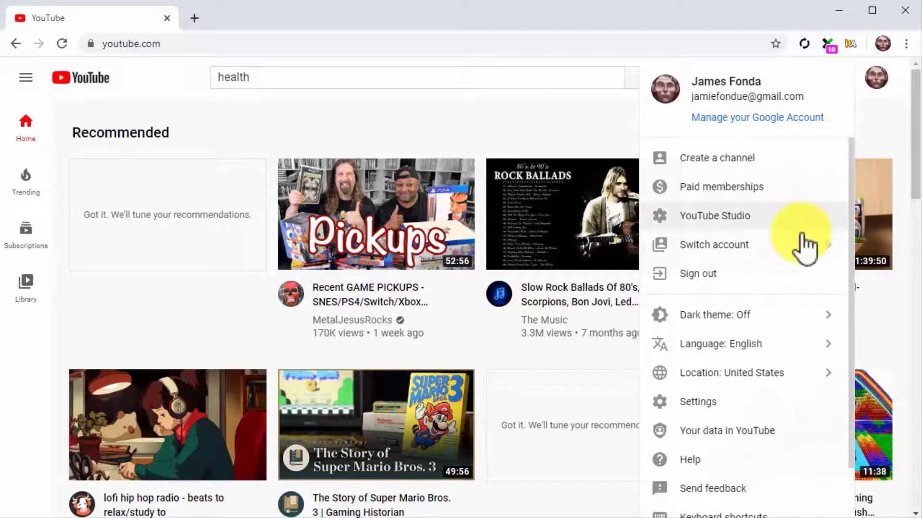
pyautogui.click(734, 395)
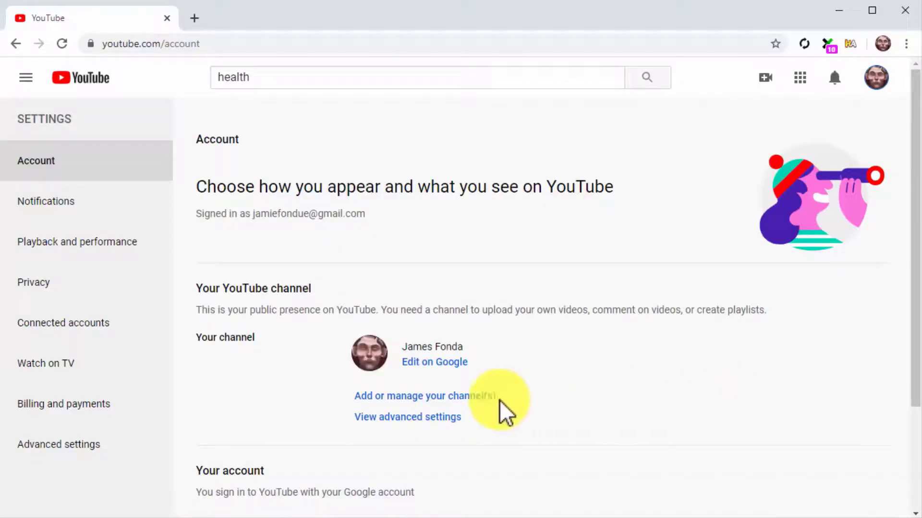
pyautogui.click(477, 398)
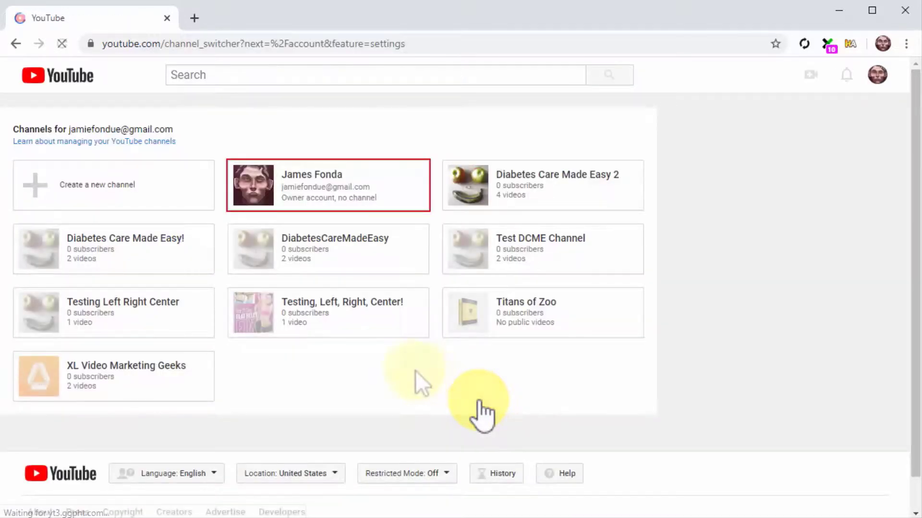
pyautogui.click(156, 197)
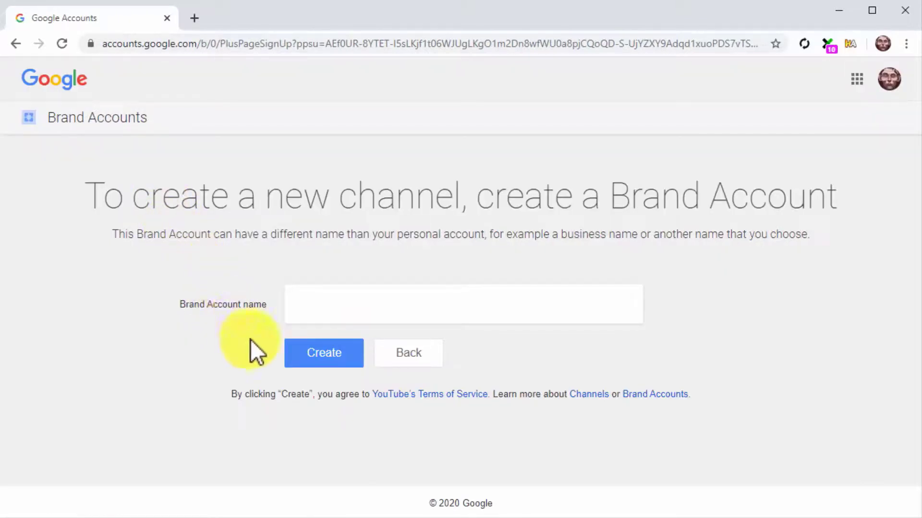
pyautogui.click(416, 302)
pyautogui.write('Diabetes Care Made Easy 2.0')
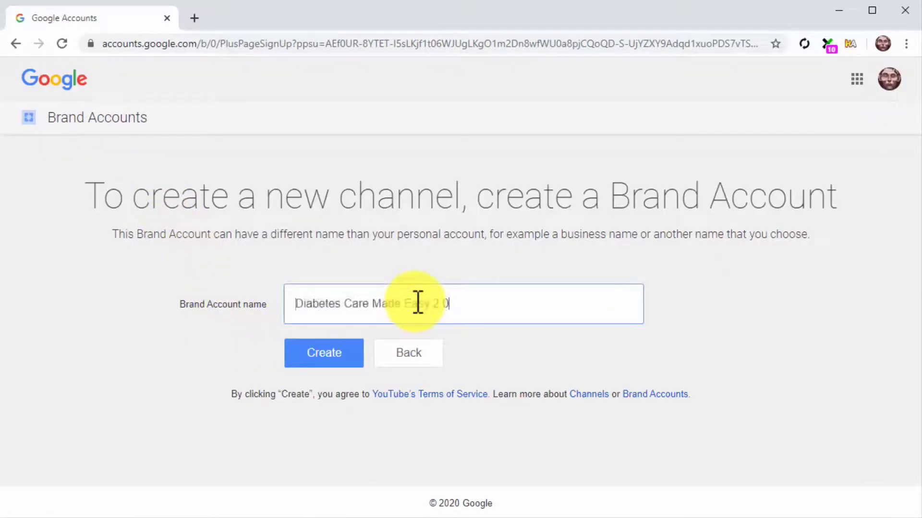
# Step: Create the 'Diabetes Care Made Easy 2.0' channel and go to Customize Channel
pyautogui.click(310, 360)
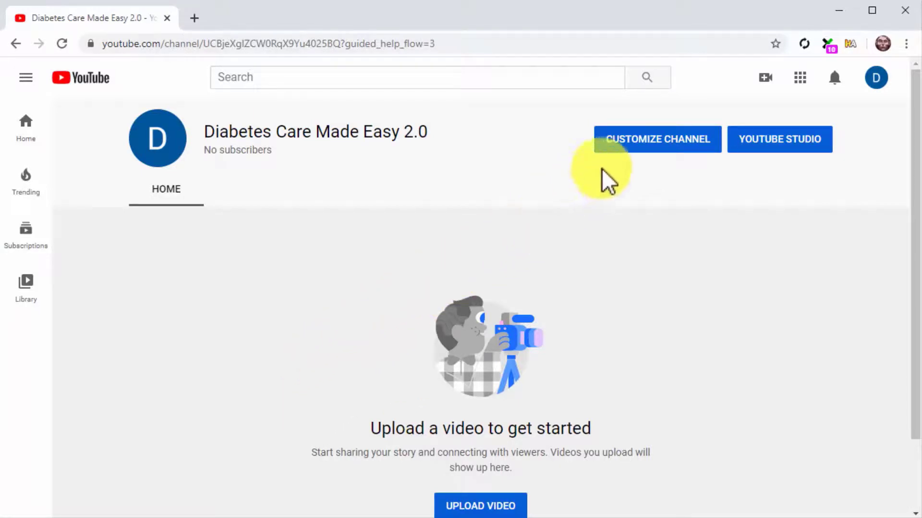
pyautogui.click(638, 142)
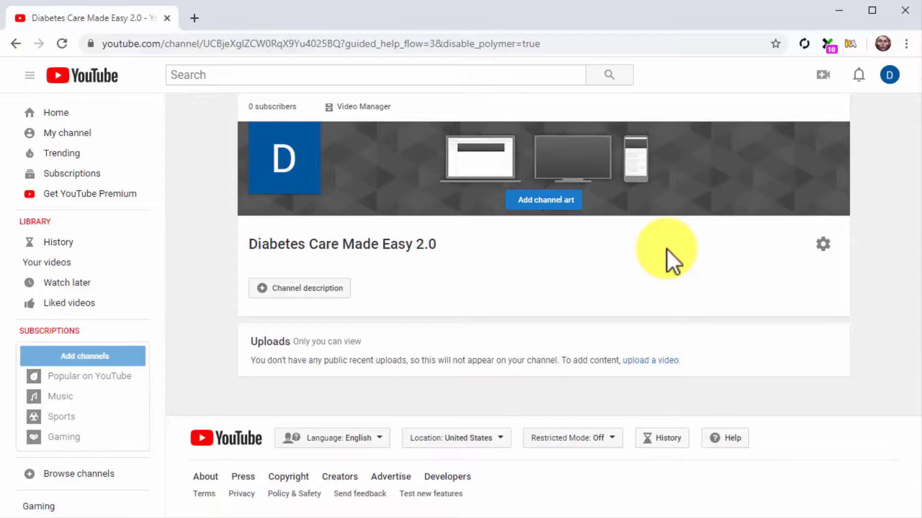
pyautogui.moveTo(284, 158)
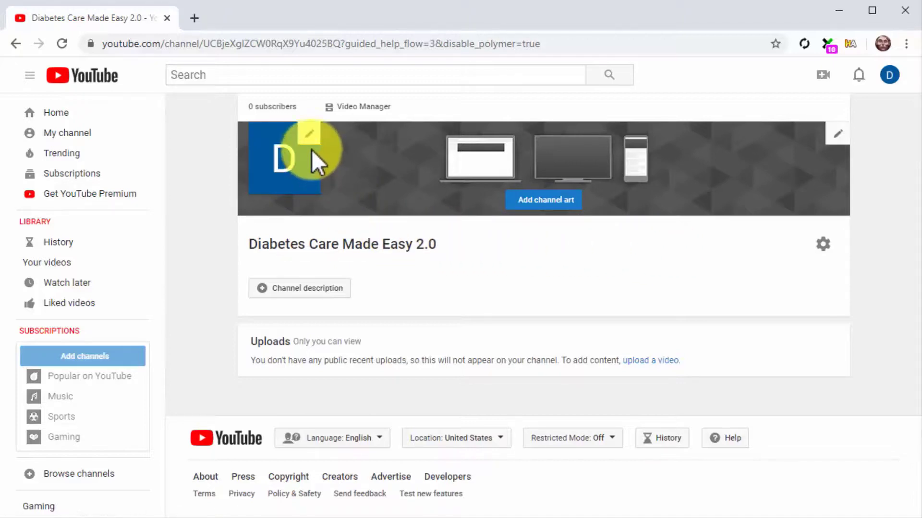
# Step: Upload DCME_Logo, the apple-and-banana face, as the channel profile picture
pyautogui.click(309, 136)
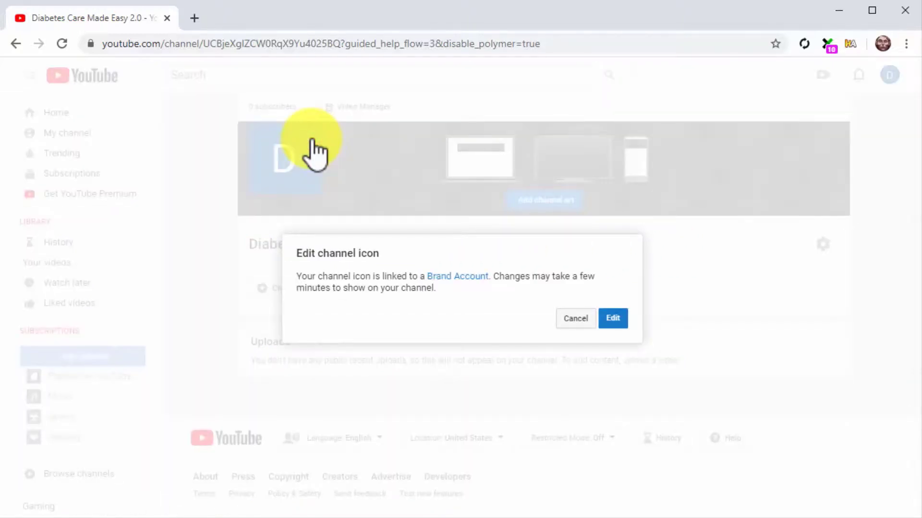
pyautogui.click(616, 320)
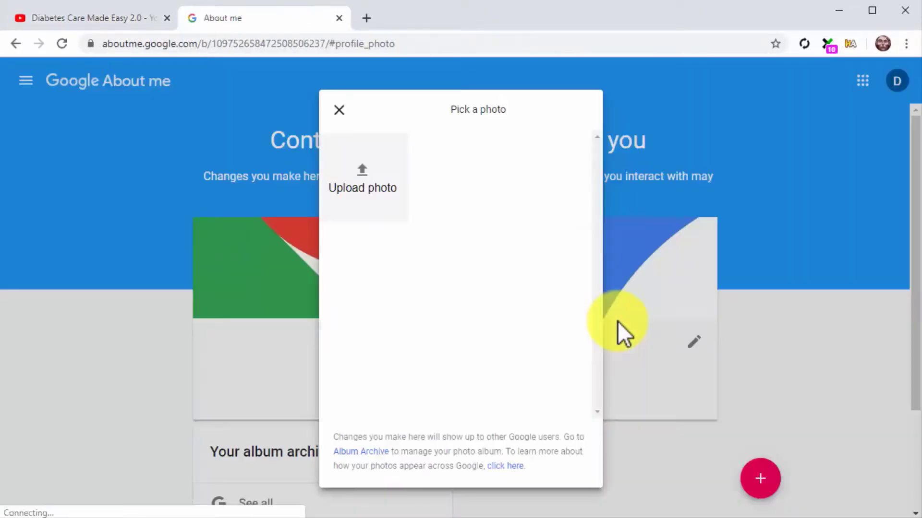
pyautogui.click(390, 181)
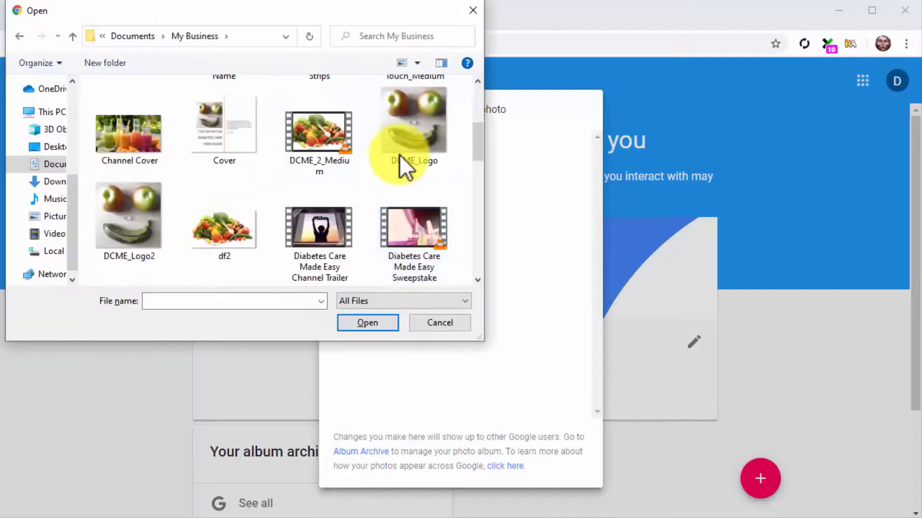
pyautogui.doubleClick(404, 147)
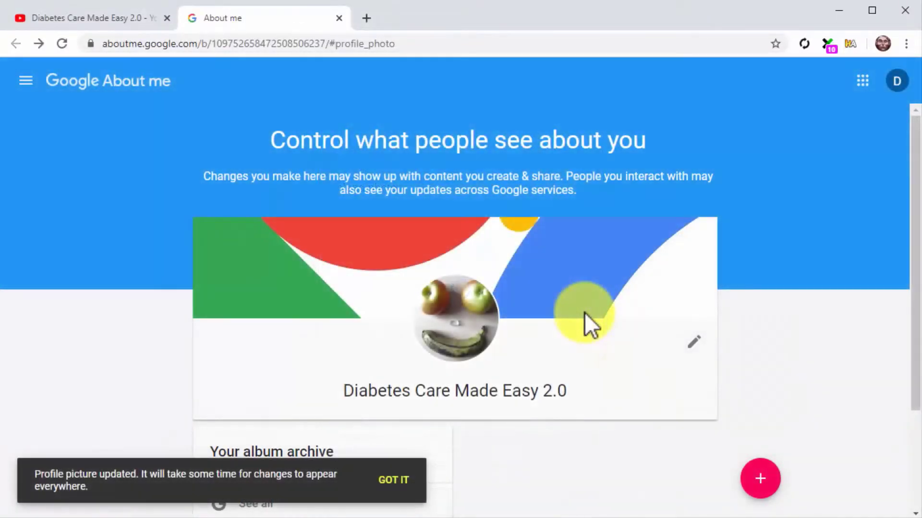
# Step: Reload the channel page and set the Channel Cover juice-bottles image as channel art
pyautogui.click(122, 19)
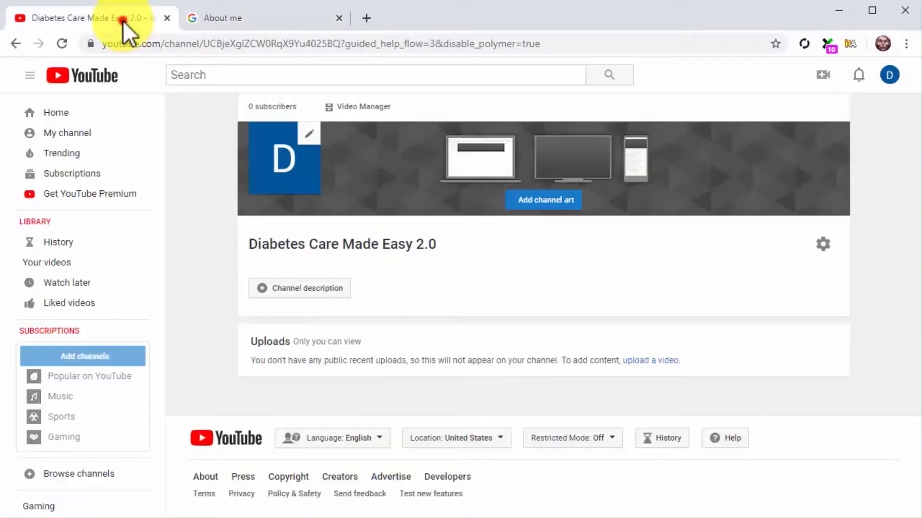
pyautogui.press('F5')
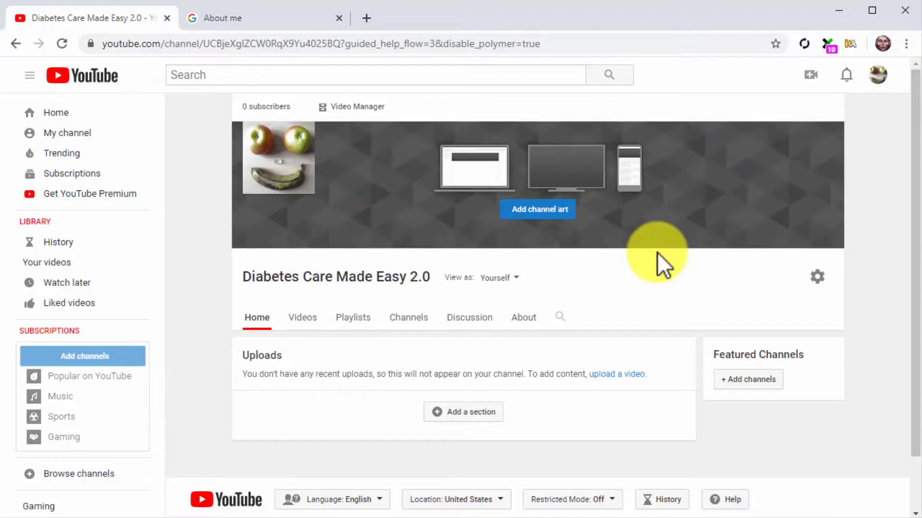
pyautogui.click(545, 207)
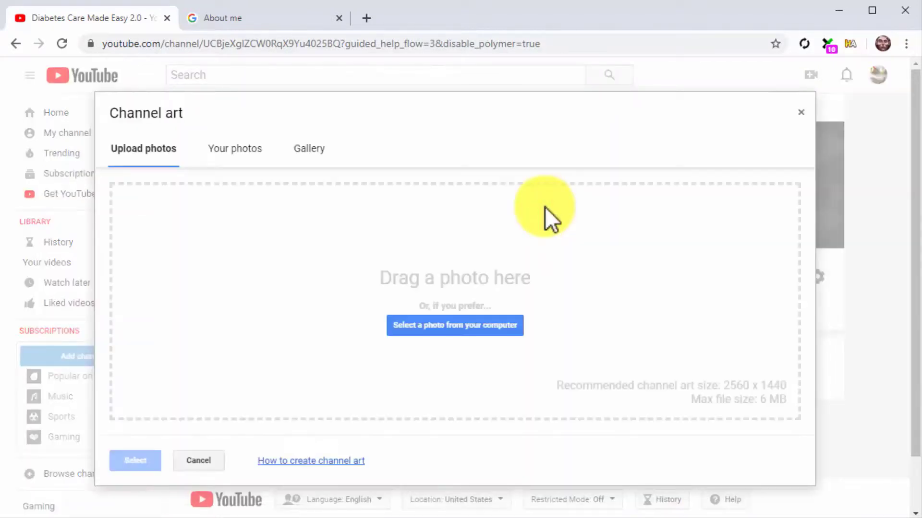
pyautogui.click(500, 324)
pyautogui.scroll(-3, 156, 143)
pyautogui.click(155, 142)
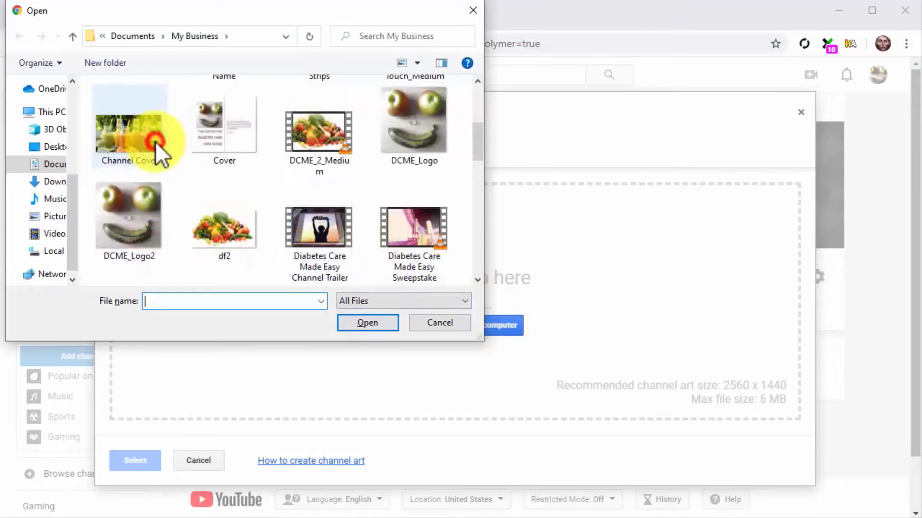
pyautogui.doubleClick(155, 142)
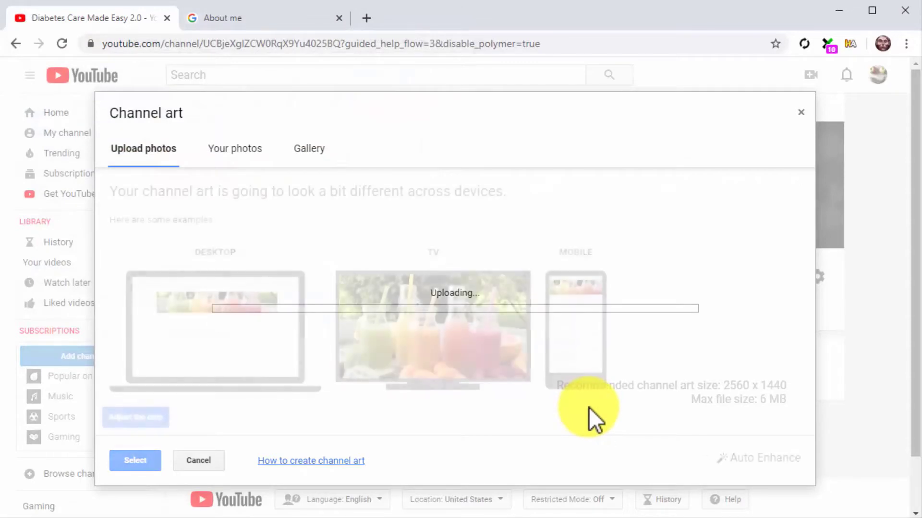
pyautogui.click(133, 457)
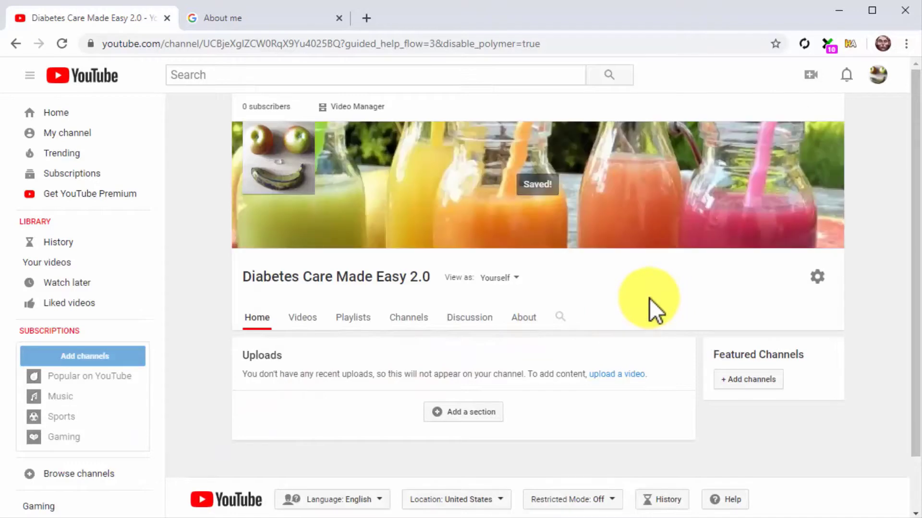
# Step: On the About tab, save the description 'Daily diabetes care tips, healthy eating tips, and healthy food recipes!'
pyautogui.click(521, 318)
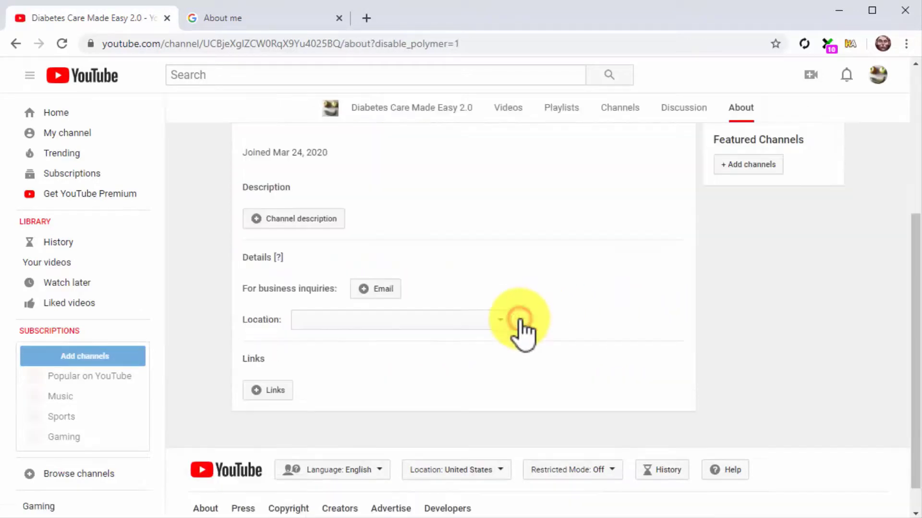
pyautogui.click(331, 220)
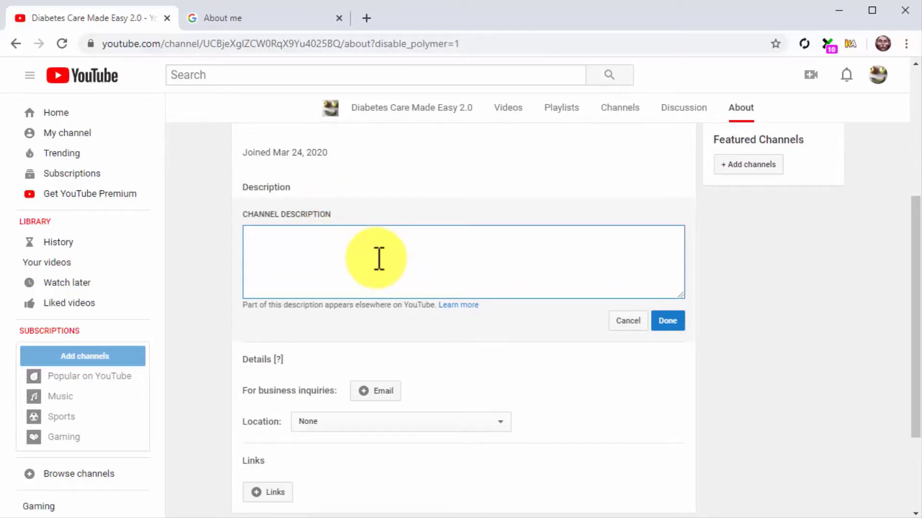
pyautogui.write('Daily ')
pyautogui.write('diabetes care tips')
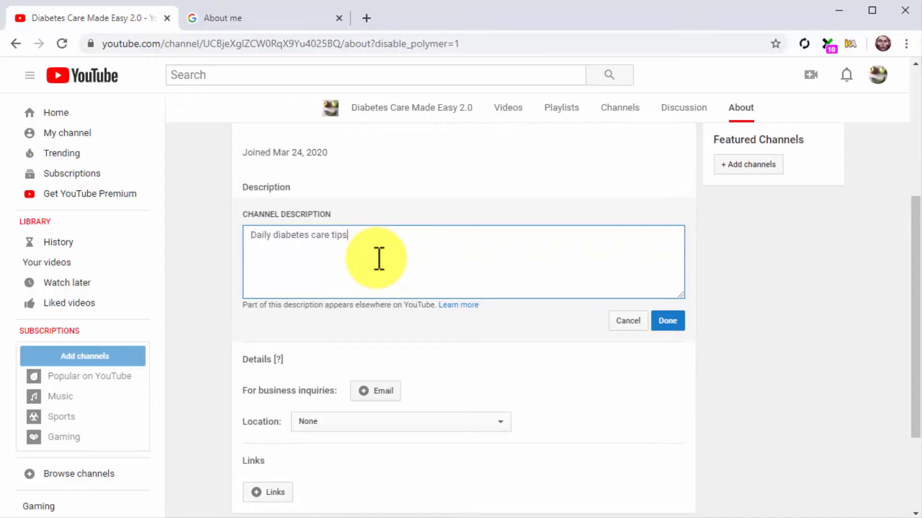
pyautogui.write(', healthy eating')
pyautogui.write(' tips,')
pyautogui.write(' and ')
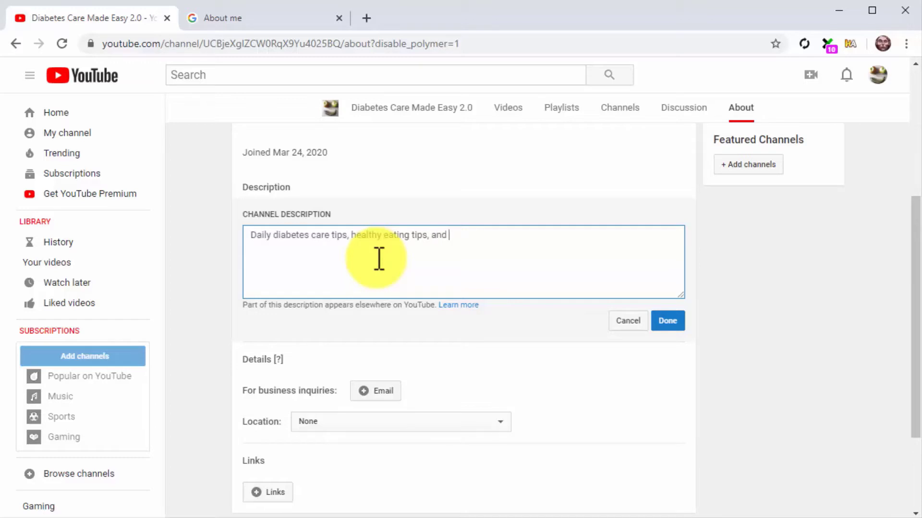
pyautogui.write('healthy fo')
pyautogui.write('od re')
pyautogui.write('cipes!')
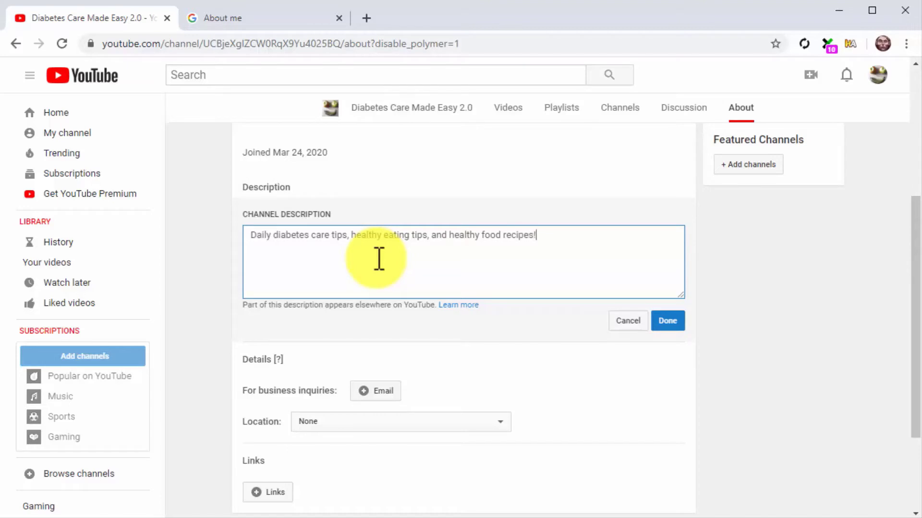
pyautogui.click(673, 327)
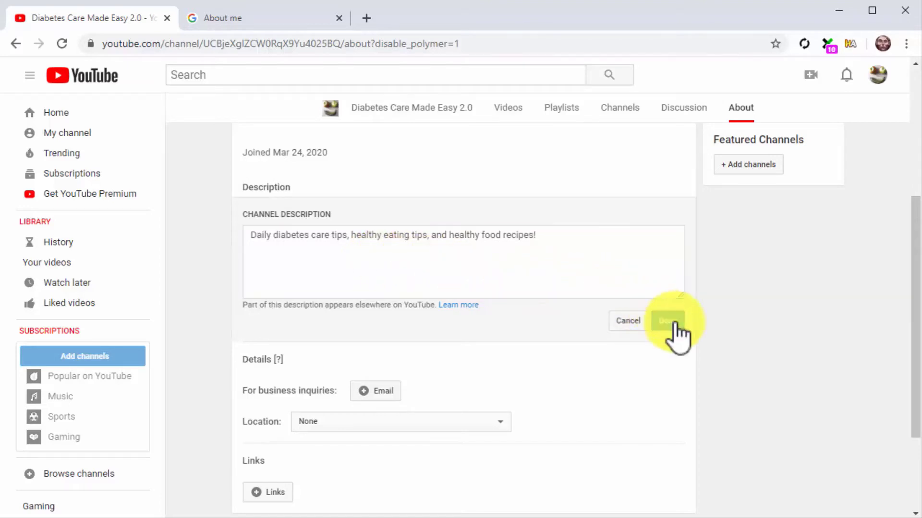